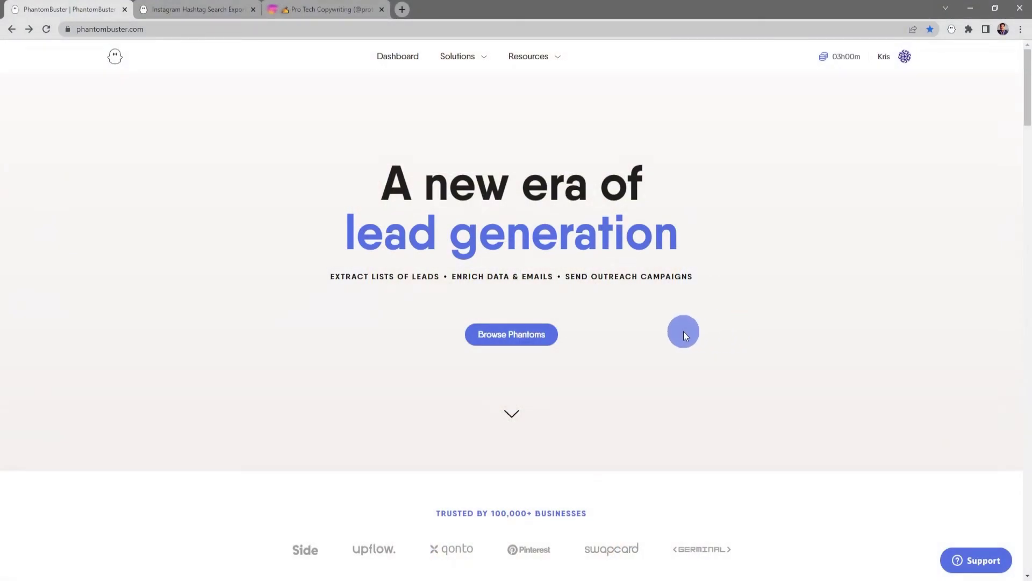
Open the Phantom Store from the homepage's Browse Phantoms button
{"action": "left_click", "coordinate": [523, 336]}
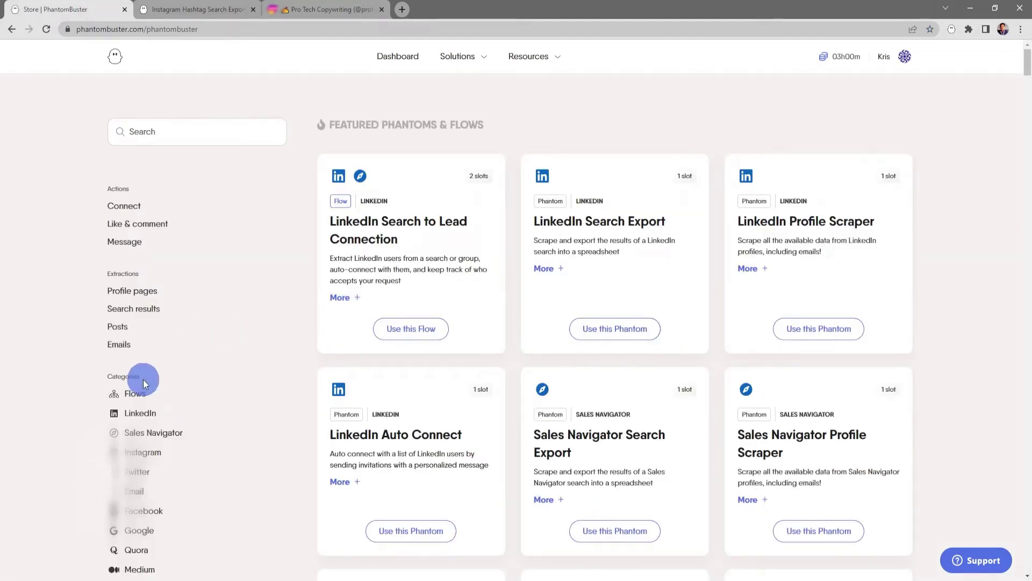
Filter the Store to Instagram, open Instagram Hashtag Search Export, and view its Tutorial
{"action": "left_click", "coordinate": [141, 456]}
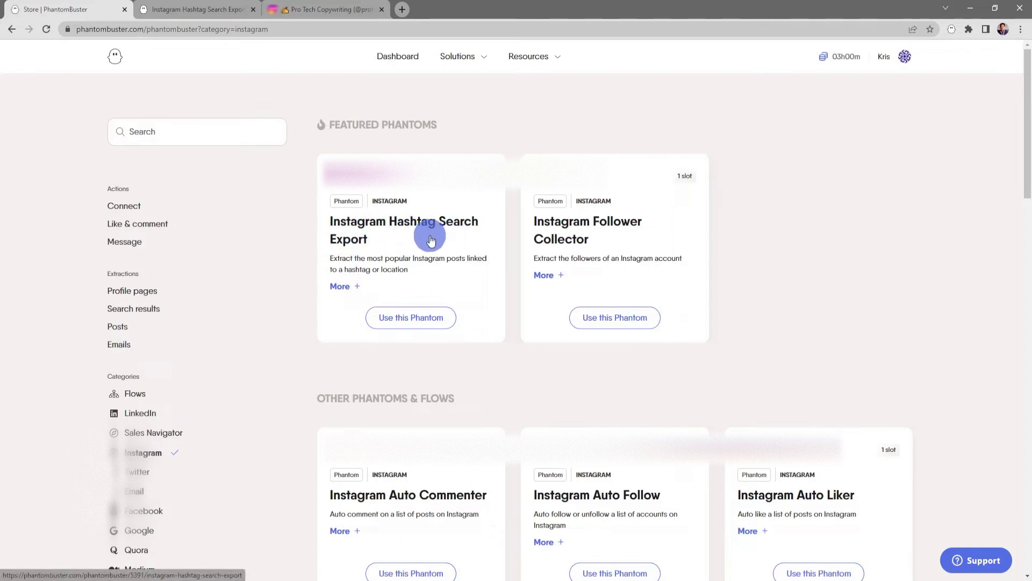
{"action": "left_click", "coordinate": [419, 222]}
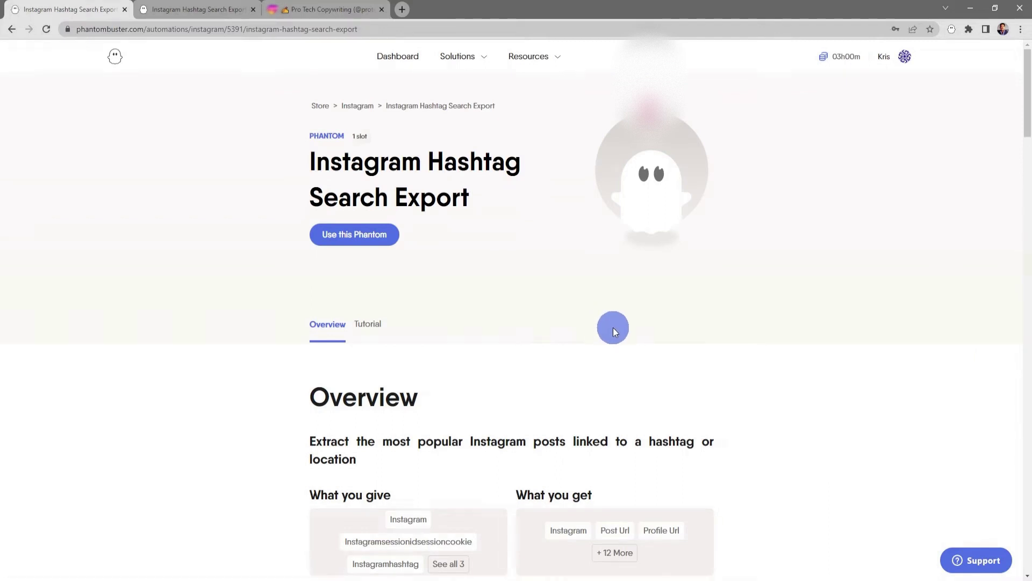
{"action": "scroll", "coordinate": [747, 348], "scroll_direction": "down", "scroll_amount": 5}
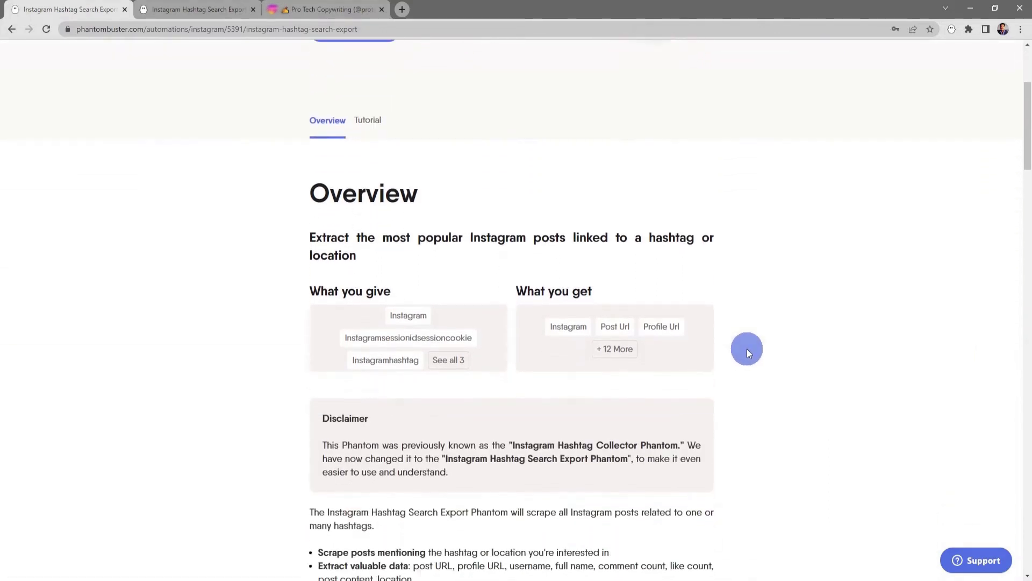
{"action": "scroll", "coordinate": [747, 349], "scroll_direction": "up", "scroll_amount": 4}
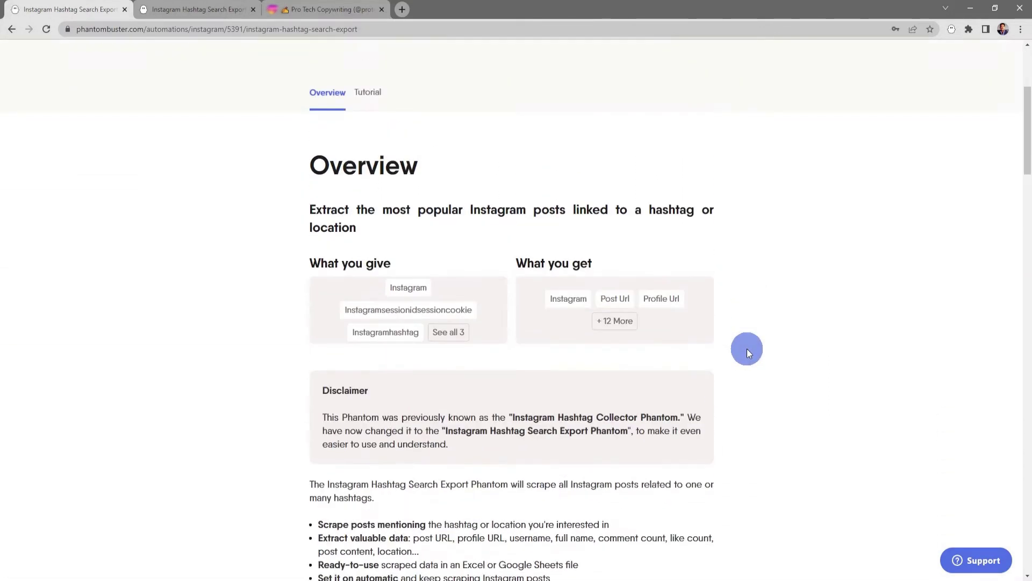
{"action": "scroll", "coordinate": [747, 349], "scroll_direction": "up", "scroll_amount": 1}
{"action": "left_click", "coordinate": [368, 324]}
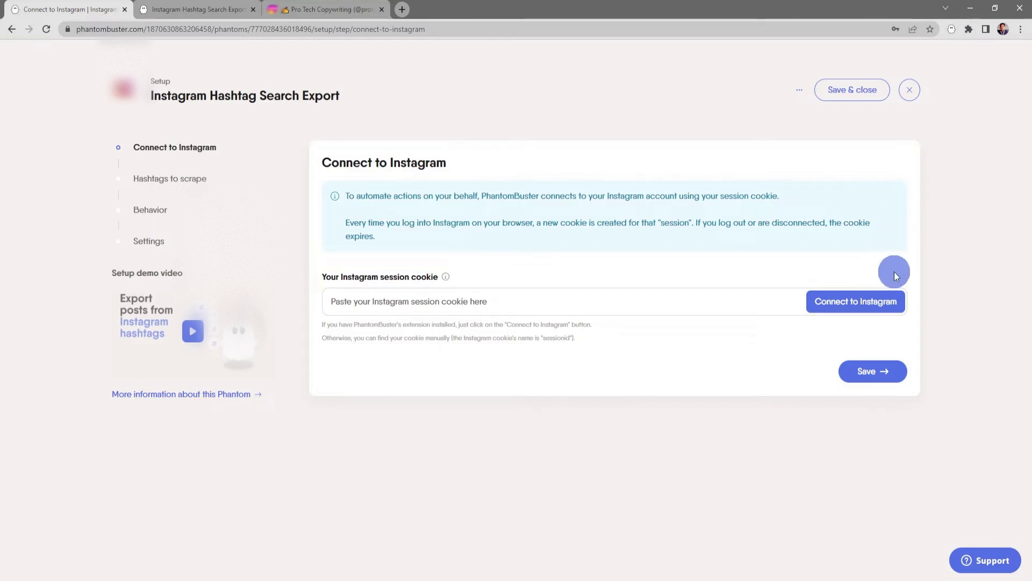
Connect the Instagram account with its session cookie and save the connection
{"action": "left_click", "coordinate": [862, 304]}
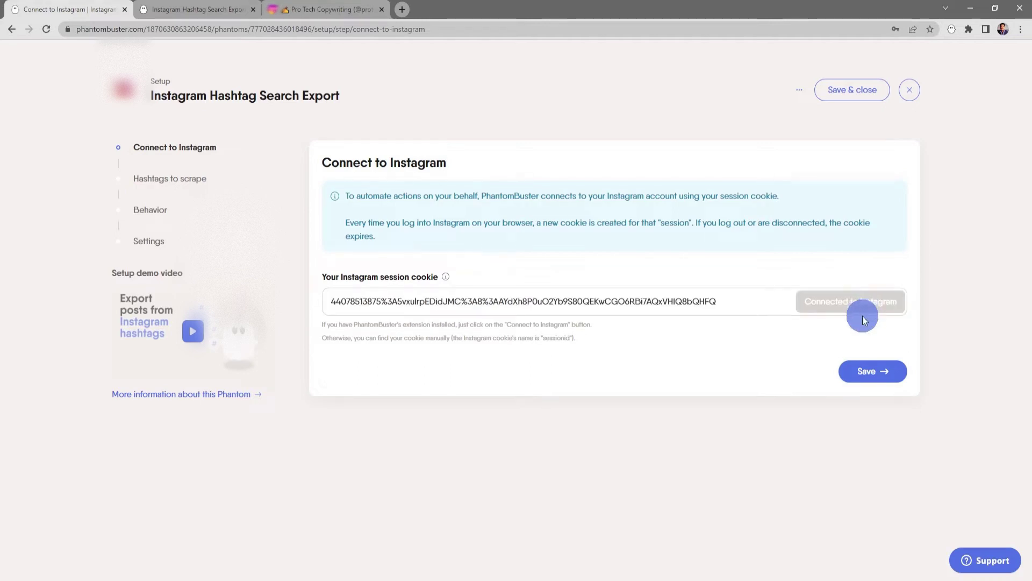
{"action": "left_click", "coordinate": [880, 373]}
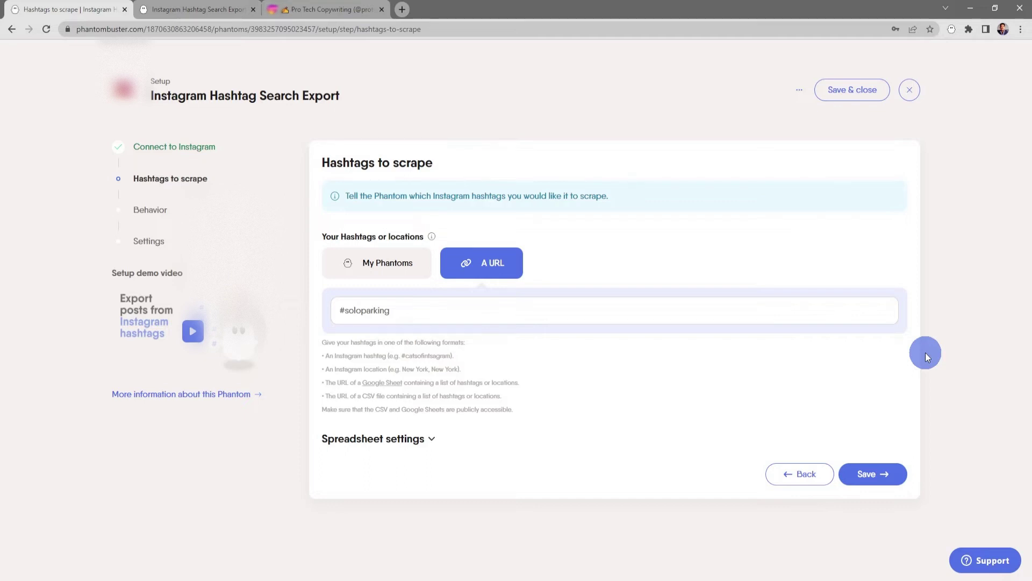
Enter #copywriting as the hashtag to scrape after checking the spreadsheet column settings
{"action": "left_click", "coordinate": [433, 440]}
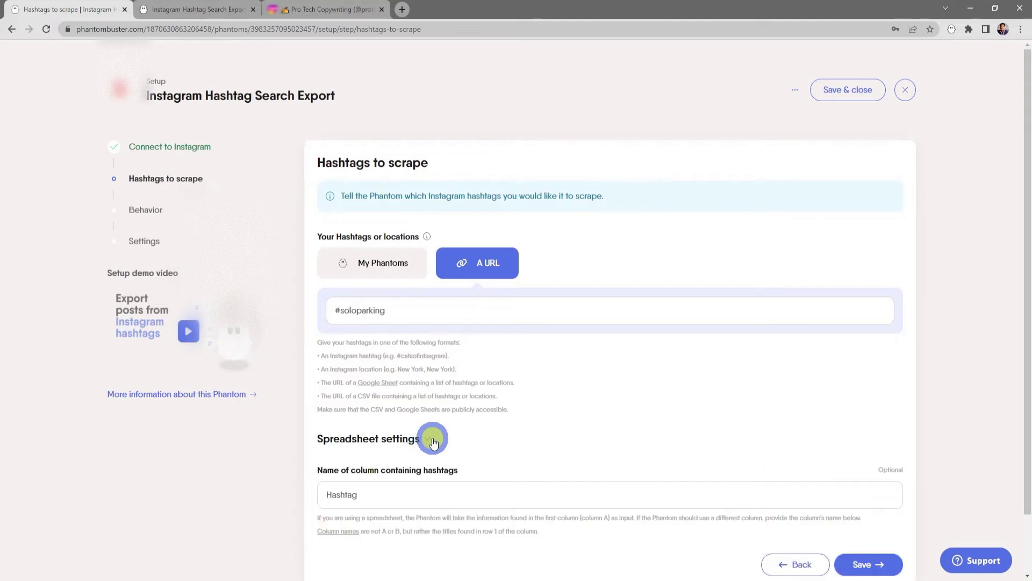
{"action": "scroll", "coordinate": [548, 442], "scroll_direction": "down", "scroll_amount": 1}
{"action": "left_click", "coordinate": [560, 422]}
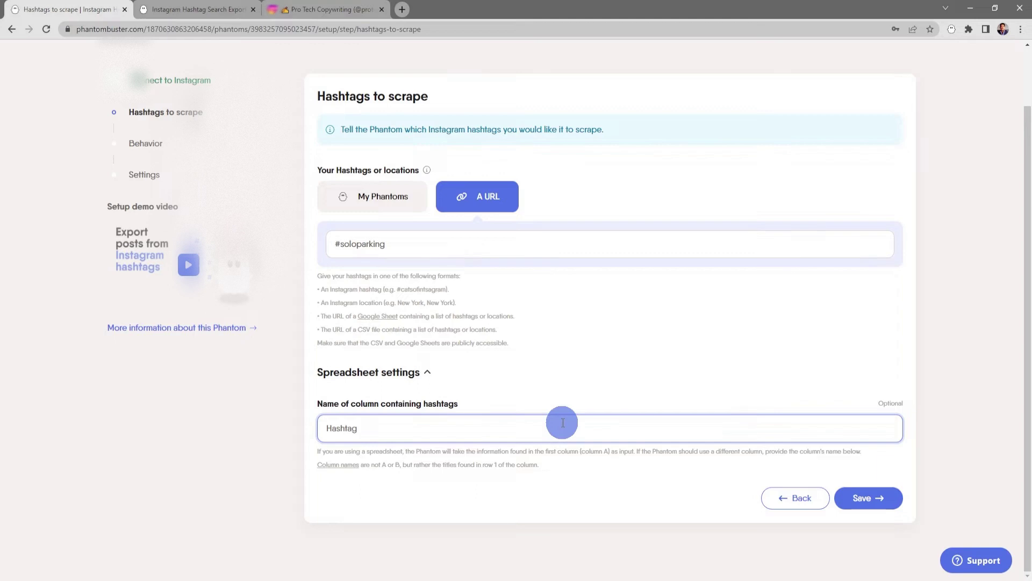
{"action": "left_click", "coordinate": [425, 372]}
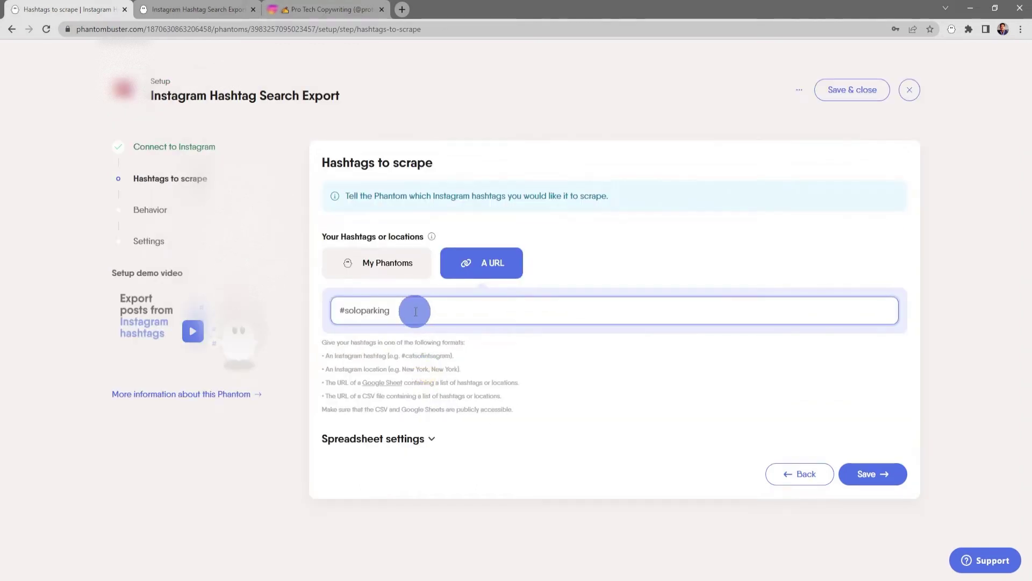
{"action": "type", "text": "#"}
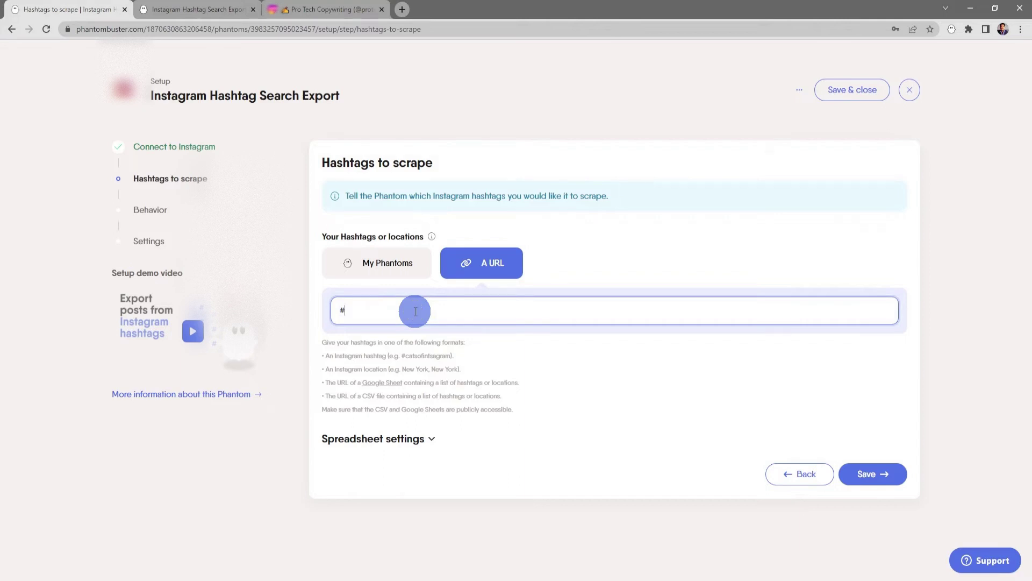
{"action": "type", "text": "copywriting"}
Keep direct hashtag entry rather than existing phantom results, and save the Hashtags step
{"action": "left_click", "coordinate": [406, 261]}
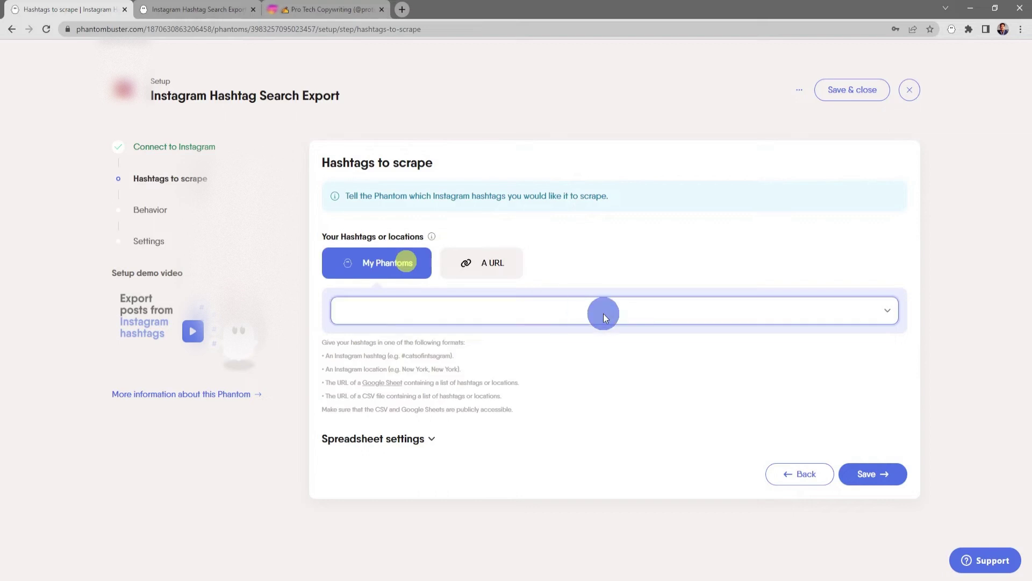
{"action": "left_click", "coordinate": [880, 314]}
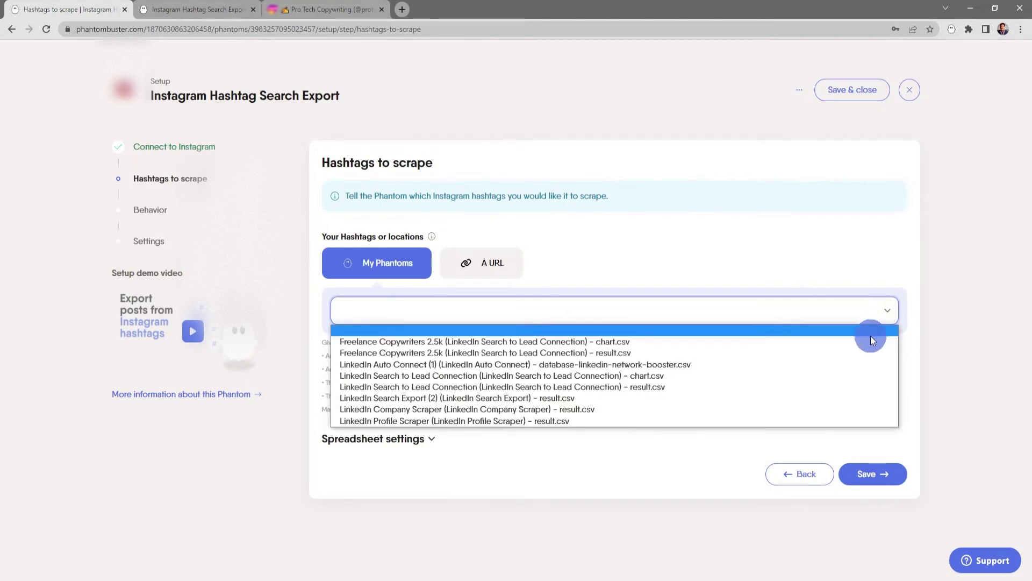
{"action": "left_click", "coordinate": [875, 316]}
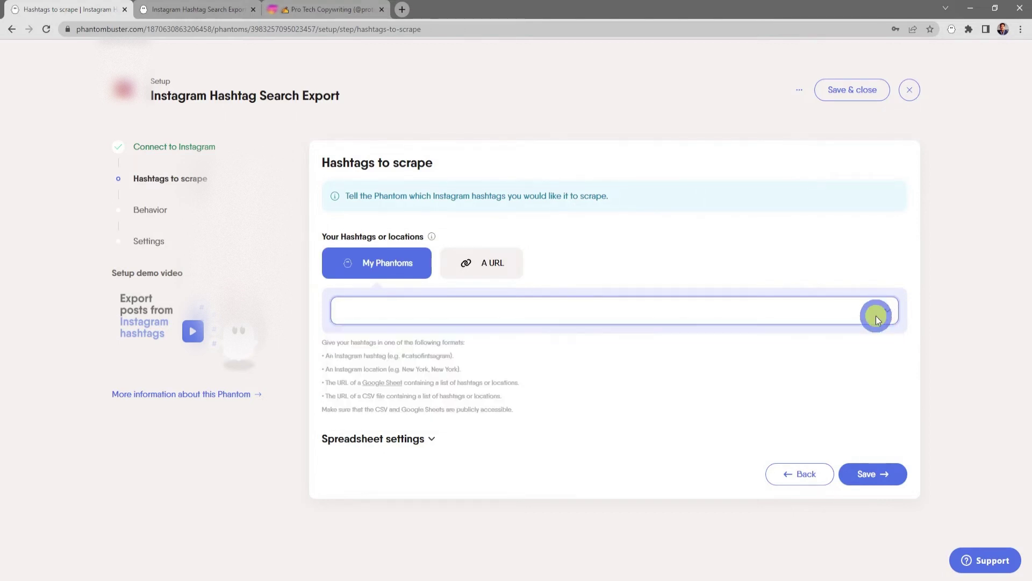
{"action": "left_click", "coordinate": [497, 267]}
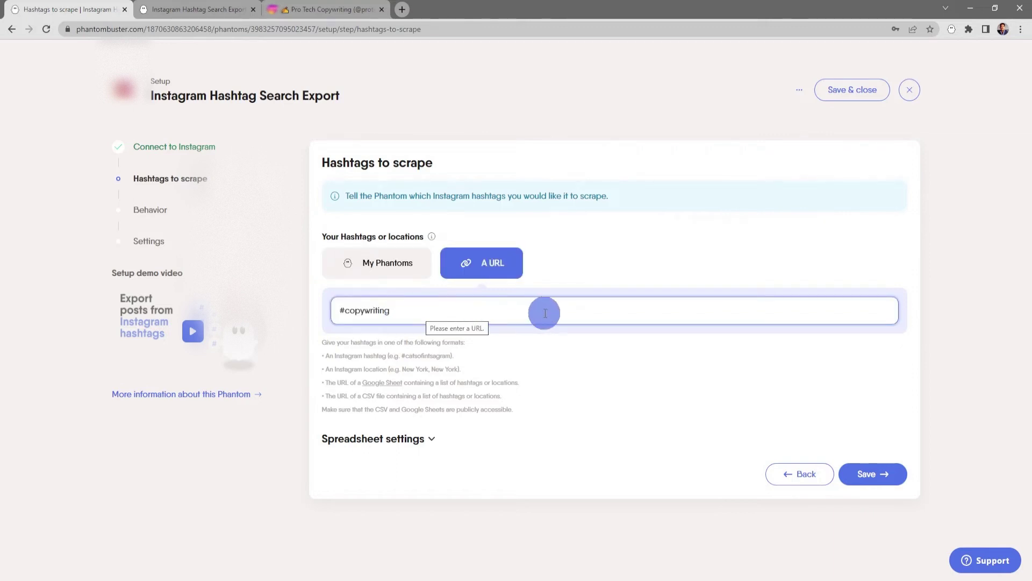
{"action": "left_click", "coordinate": [871, 474]}
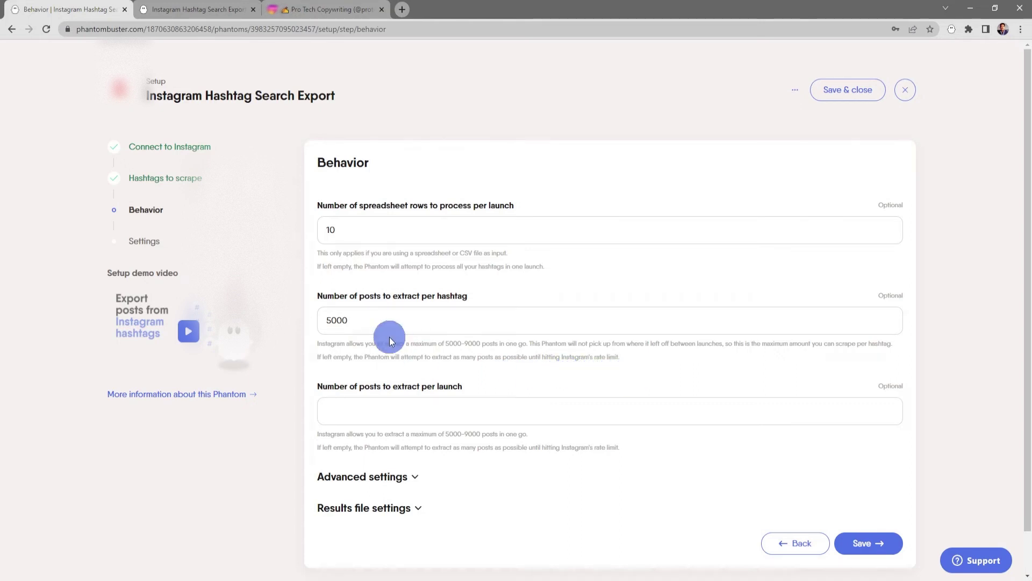
Change posts to extract per hashtag from 5000 to 50, leaving posts per launch blank
{"action": "left_click_drag", "start_coordinate": [356, 320], "coordinate": [311, 323]}
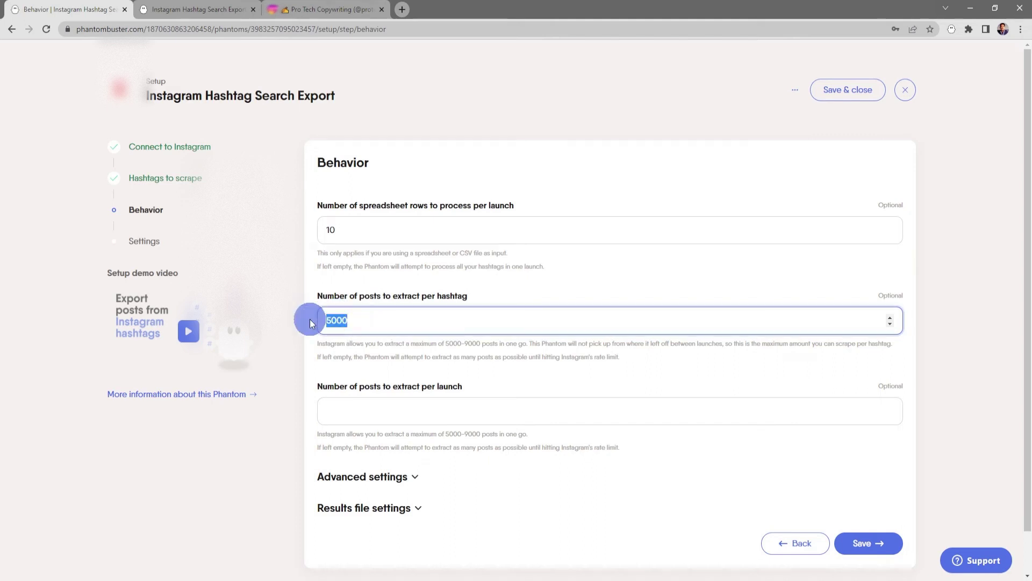
{"action": "type", "text": "50"}
{"action": "scroll", "coordinate": [667, 367], "scroll_direction": "down", "scroll_amount": 1}
{"action": "left_click", "coordinate": [445, 368]}
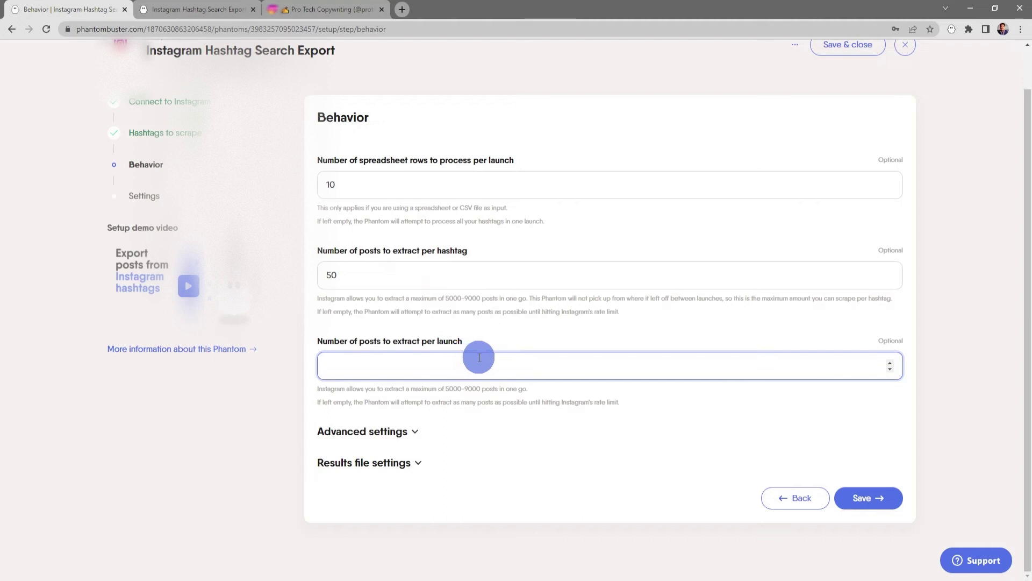
{"action": "left_click", "coordinate": [548, 423]}
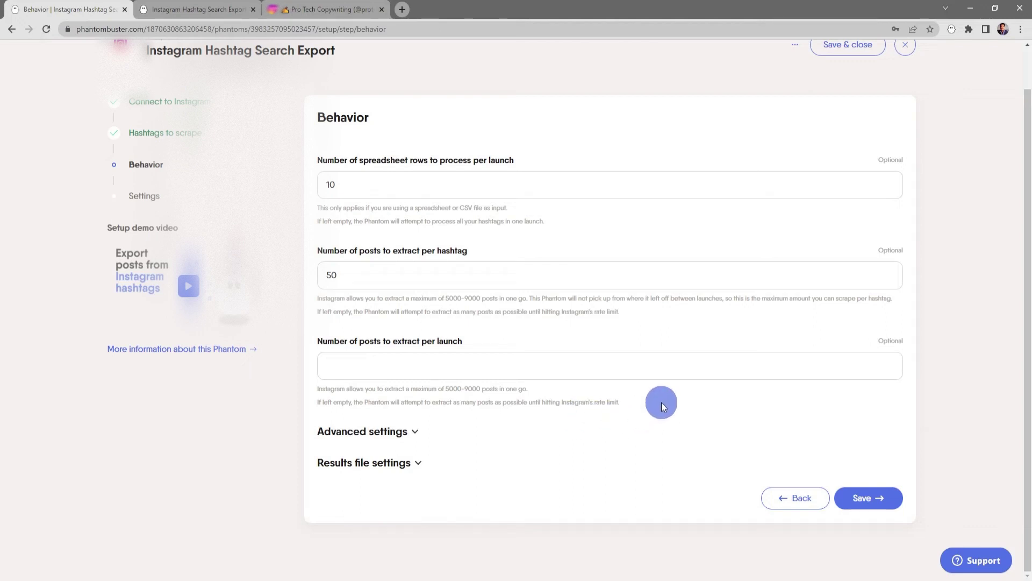
Review the Advanced settings, including the remove-duplicate-posts option
{"action": "left_click", "coordinate": [415, 430]}
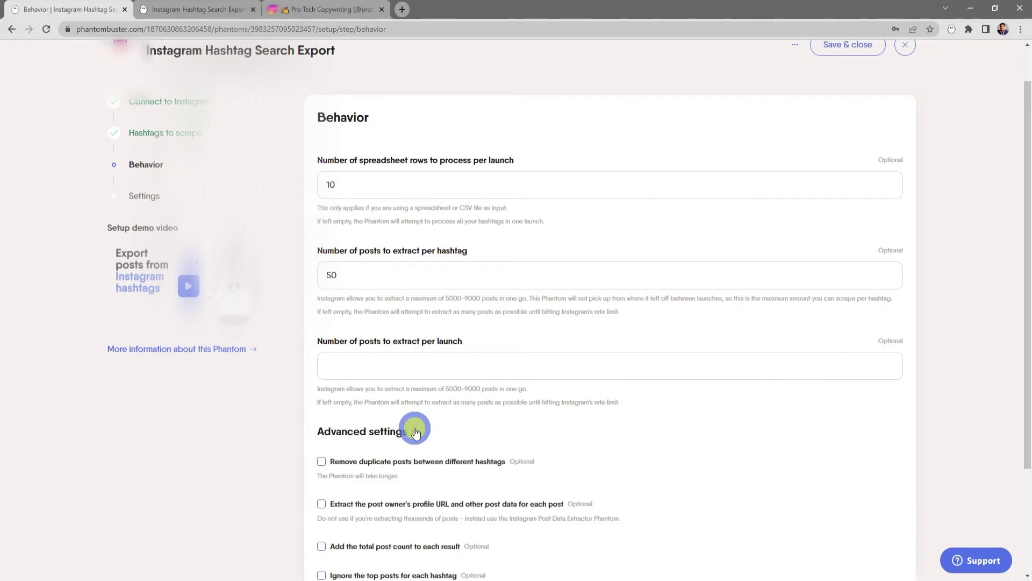
{"action": "scroll", "coordinate": [564, 430], "scroll_direction": "down", "scroll_amount": 3}
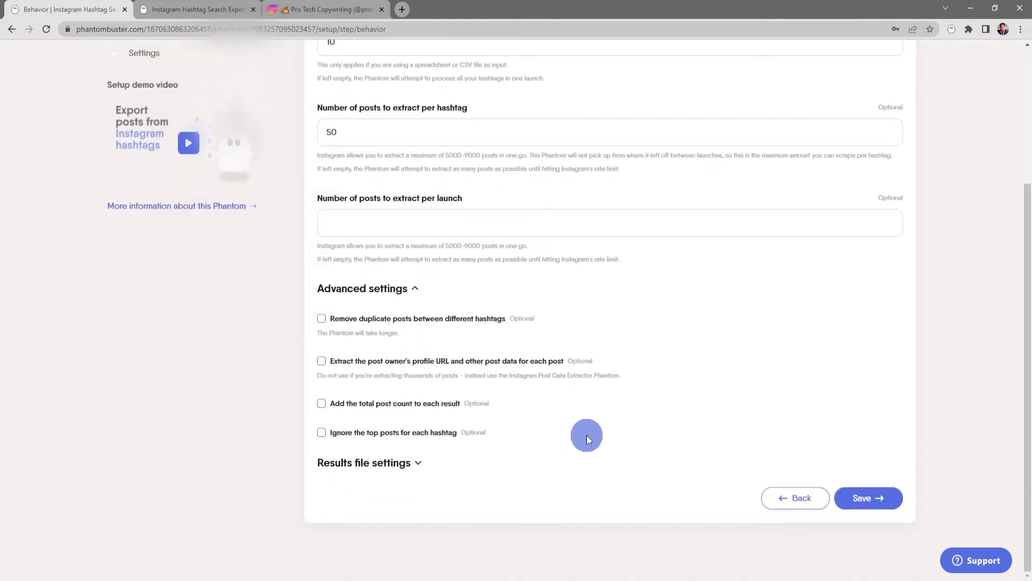
{"action": "key", "text": "Tab"}
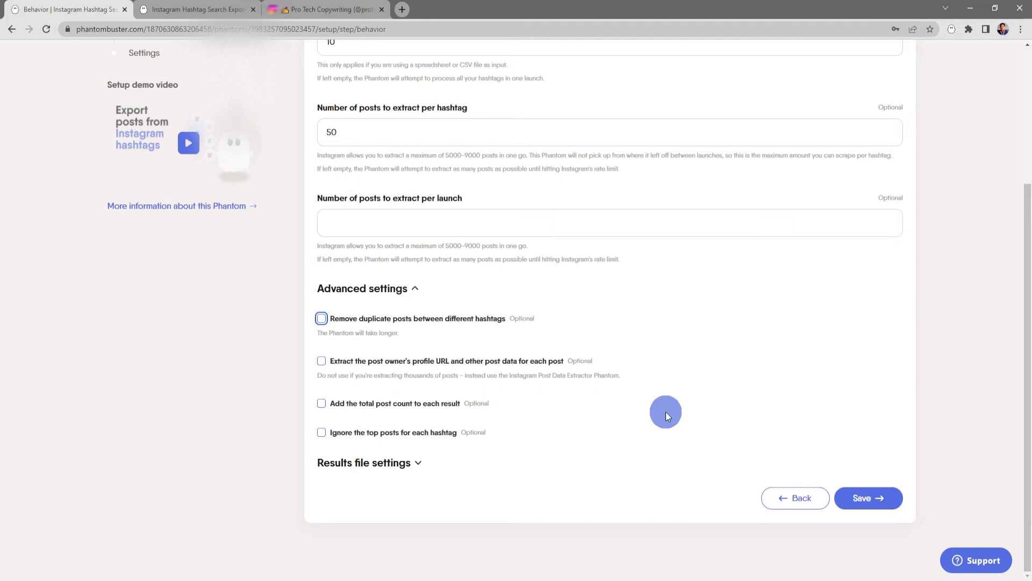
Keep the results file name as 'result', collapse Results file settings, and save Behavior
{"action": "left_click", "coordinate": [416, 462]}
{"action": "scroll", "coordinate": [538, 479], "scroll_direction": "down", "scroll_amount": 2}
{"action": "left_click", "coordinate": [529, 420]}
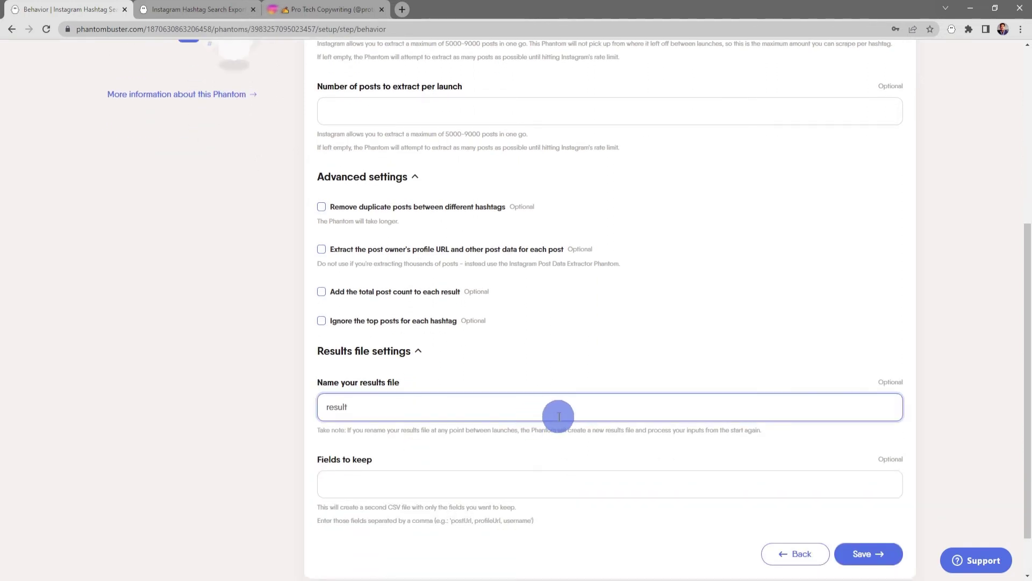
{"action": "left_click", "coordinate": [562, 437]}
{"action": "scroll", "coordinate": [562, 438], "scroll_direction": "down", "scroll_amount": 1}
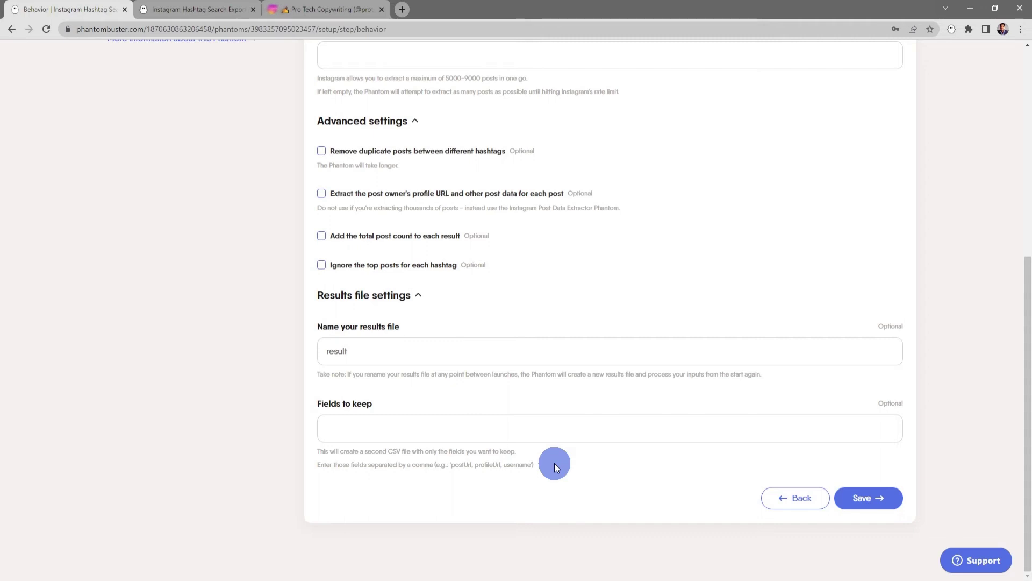
{"action": "left_click", "coordinate": [566, 430]}
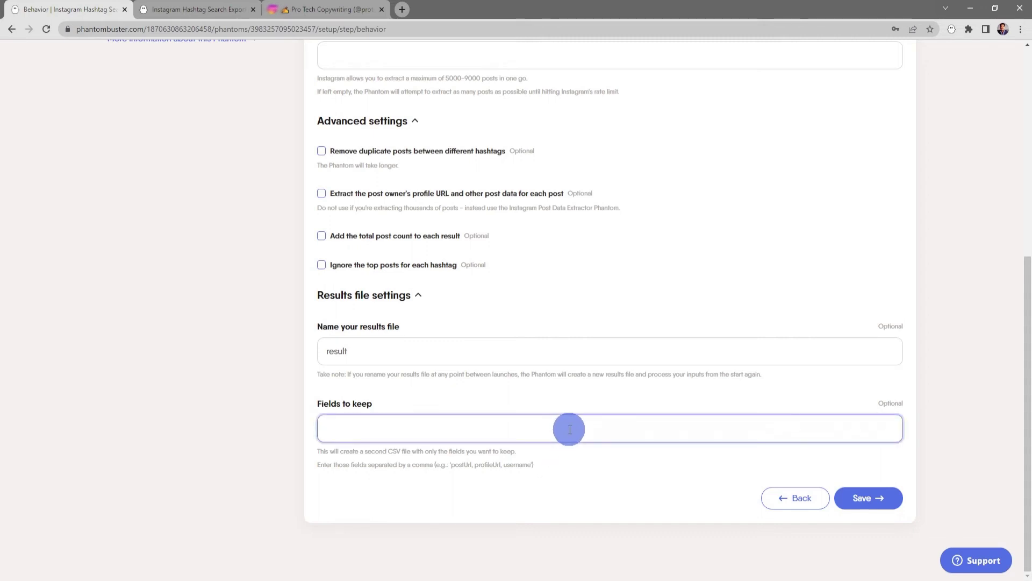
{"action": "scroll", "coordinate": [569, 429], "scroll_direction": "up", "scroll_amount": 2}
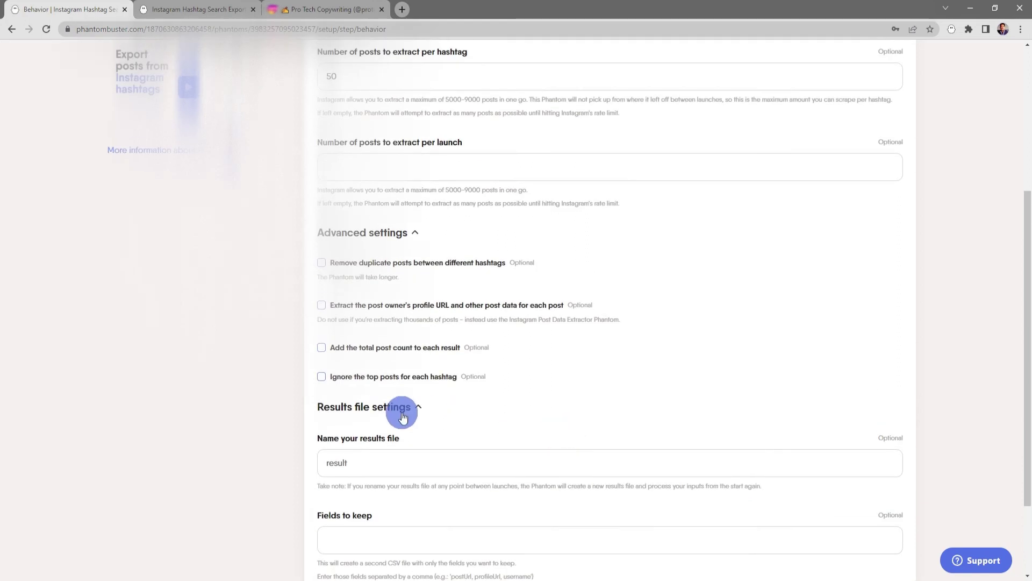
{"action": "left_click", "coordinate": [401, 410]}
{"action": "scroll", "coordinate": [719, 420], "scroll_direction": "up", "scroll_amount": 2}
{"action": "scroll", "coordinate": [883, 512], "scroll_direction": "down", "scroll_amount": 1}
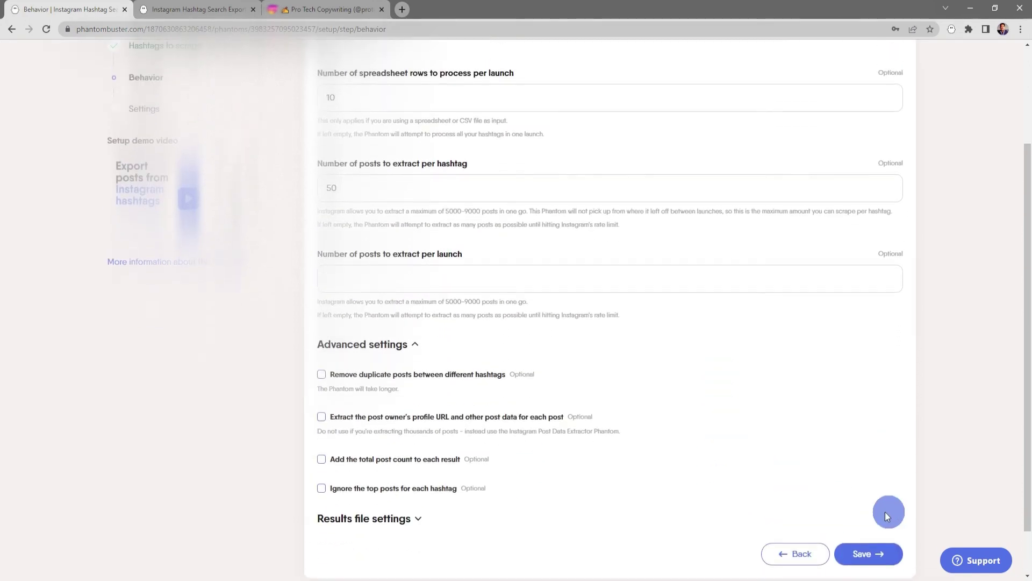
{"action": "left_click", "coordinate": [874, 548]}
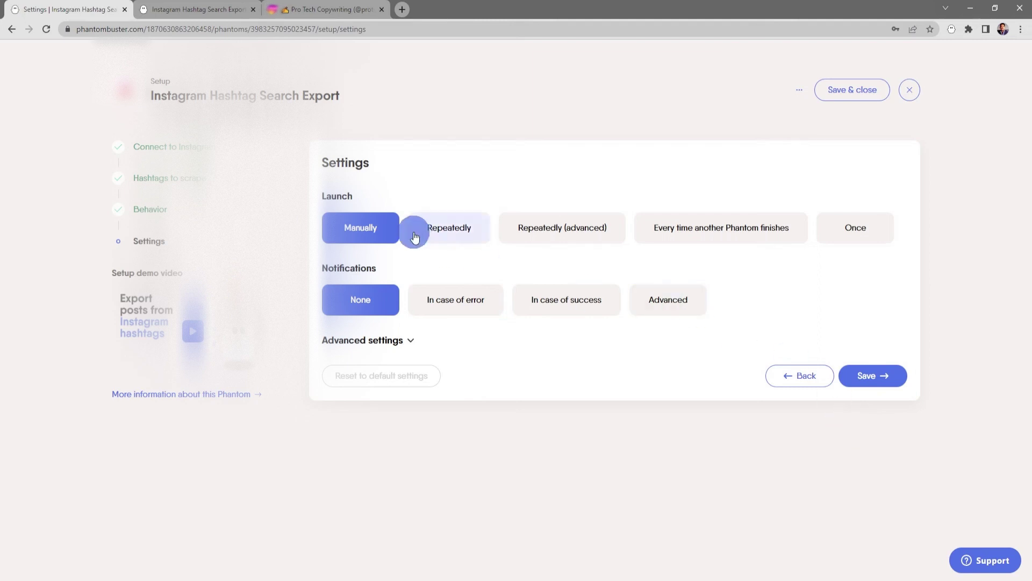
Keep Launch on Manually after checking the Repeatedly frequency choices
{"action": "left_click", "coordinate": [462, 231]}
{"action": "left_click", "coordinate": [497, 273]}
{"action": "left_click", "coordinate": [498, 271]}
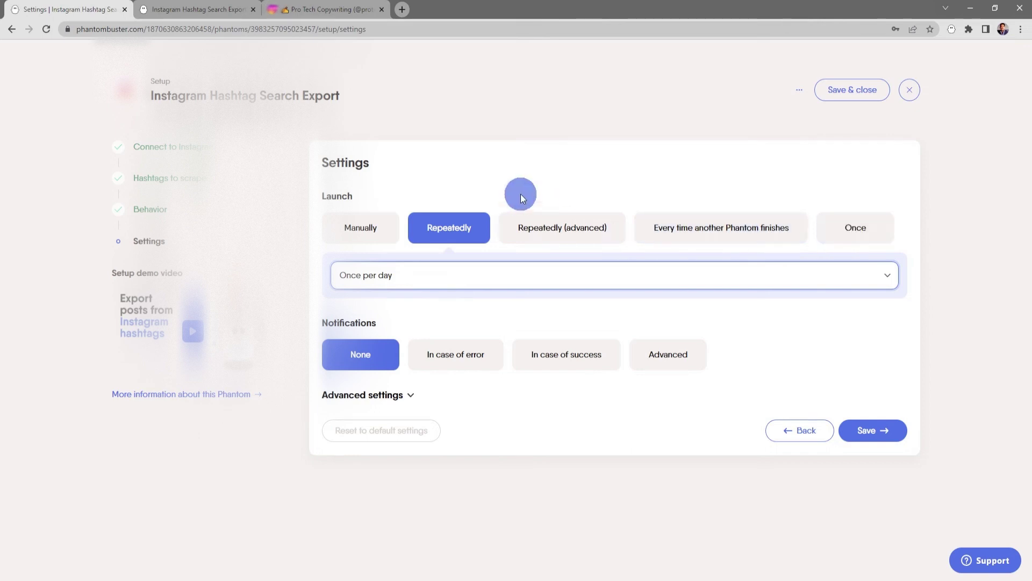
{"action": "left_click", "coordinate": [361, 228]}
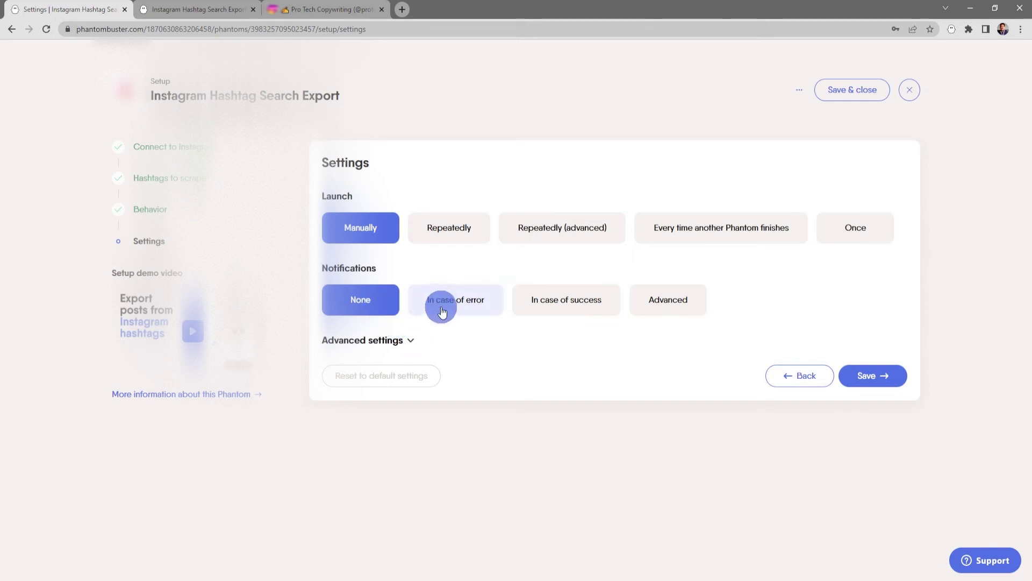
Leave Notifications set to None after viewing the advanced notification options
{"action": "left_click", "coordinate": [657, 310]}
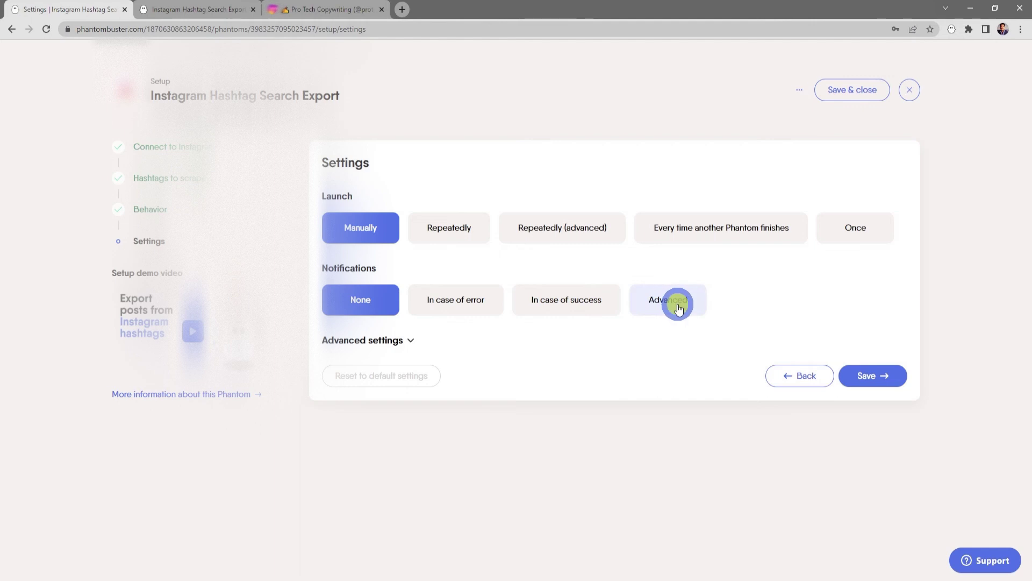
{"action": "scroll", "coordinate": [670, 318], "scroll_direction": "down", "scroll_amount": 3}
{"action": "scroll", "coordinate": [670, 318], "scroll_direction": "up", "scroll_amount": 3}
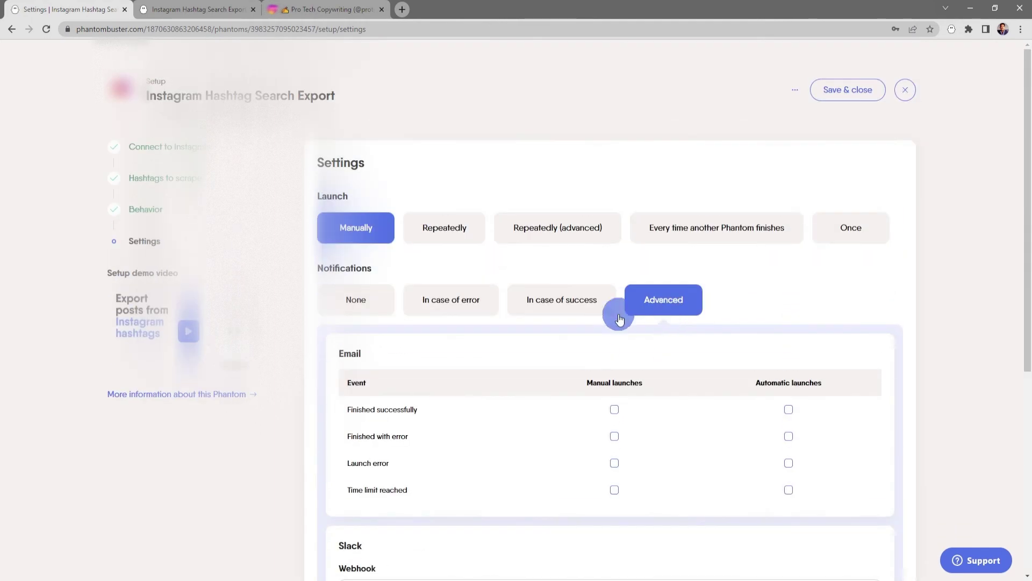
{"action": "left_click", "coordinate": [361, 309]}
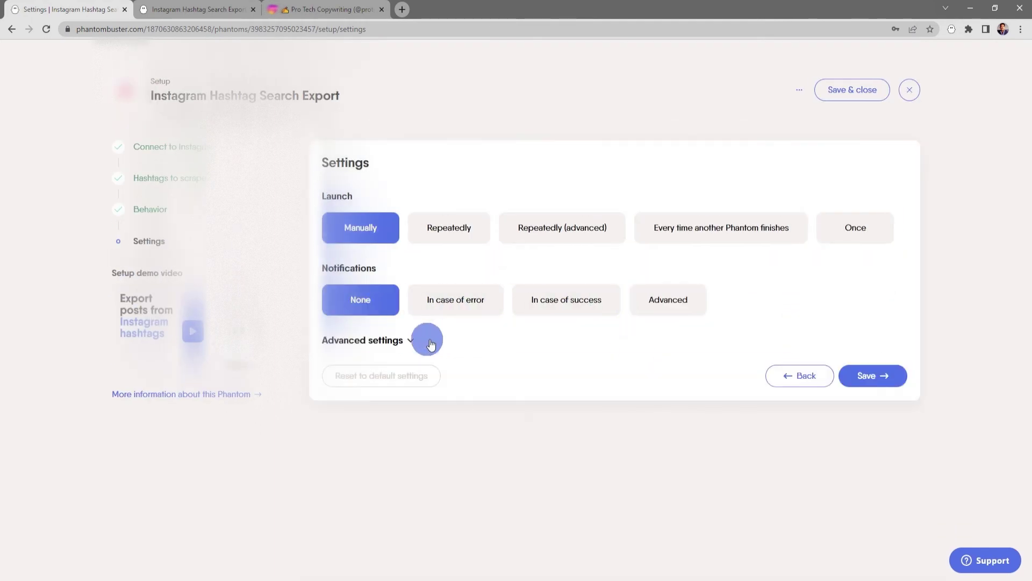
Review the proxy and limit settings, collapse them, and save to open the console
{"action": "left_click", "coordinate": [411, 340]}
{"action": "scroll", "coordinate": [536, 351], "scroll_direction": "down", "scroll_amount": 3}
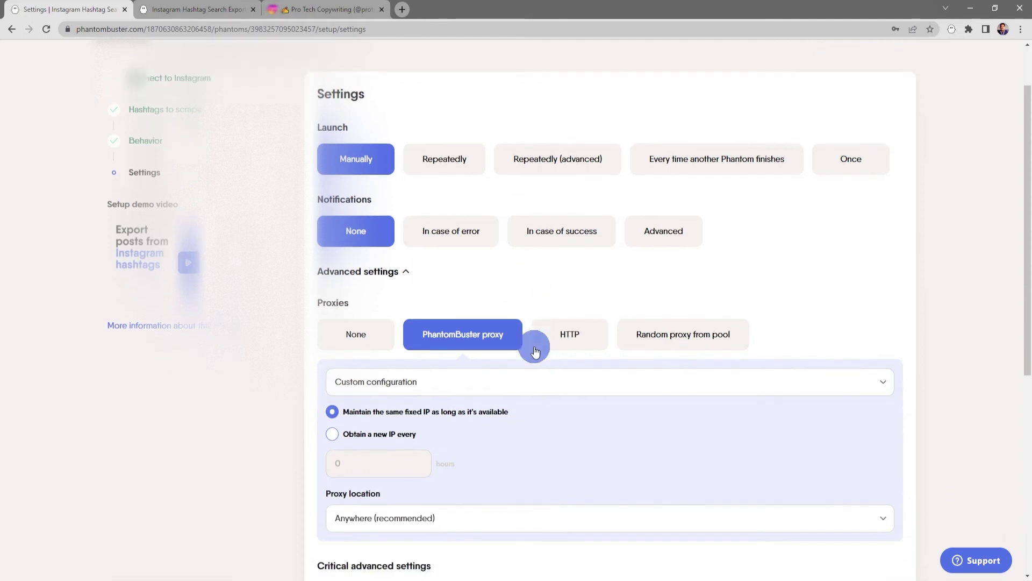
{"action": "scroll", "coordinate": [534, 346], "scroll_direction": "down", "scroll_amount": 1}
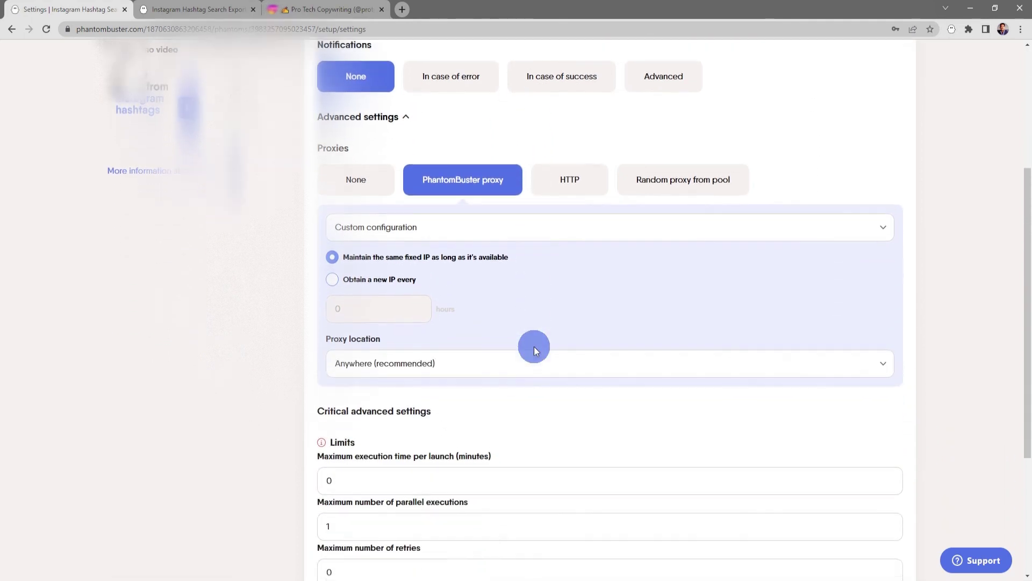
{"action": "scroll", "coordinate": [534, 347], "scroll_direction": "down", "scroll_amount": 3}
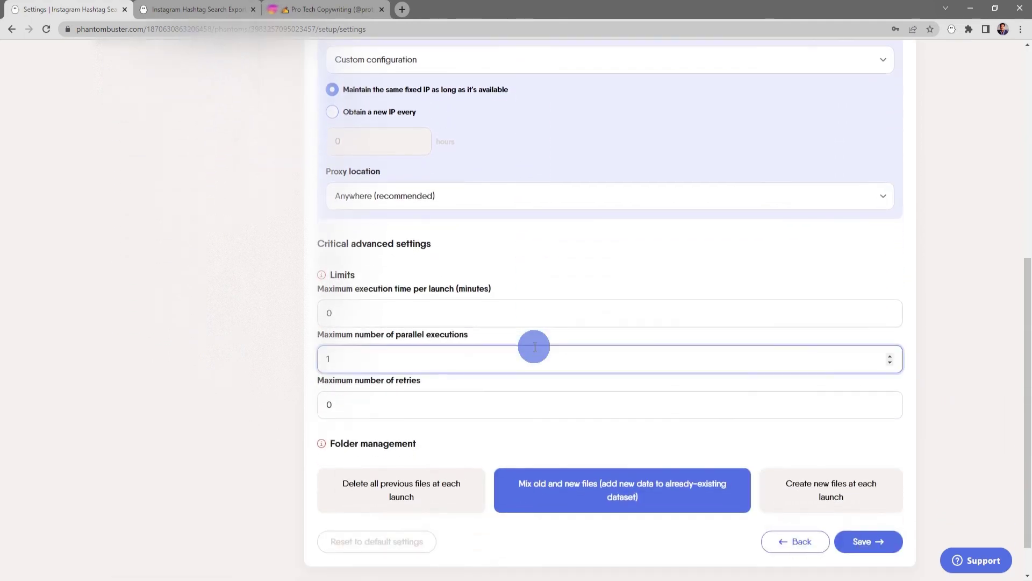
{"action": "scroll", "coordinate": [534, 346], "scroll_direction": "up", "scroll_amount": 7}
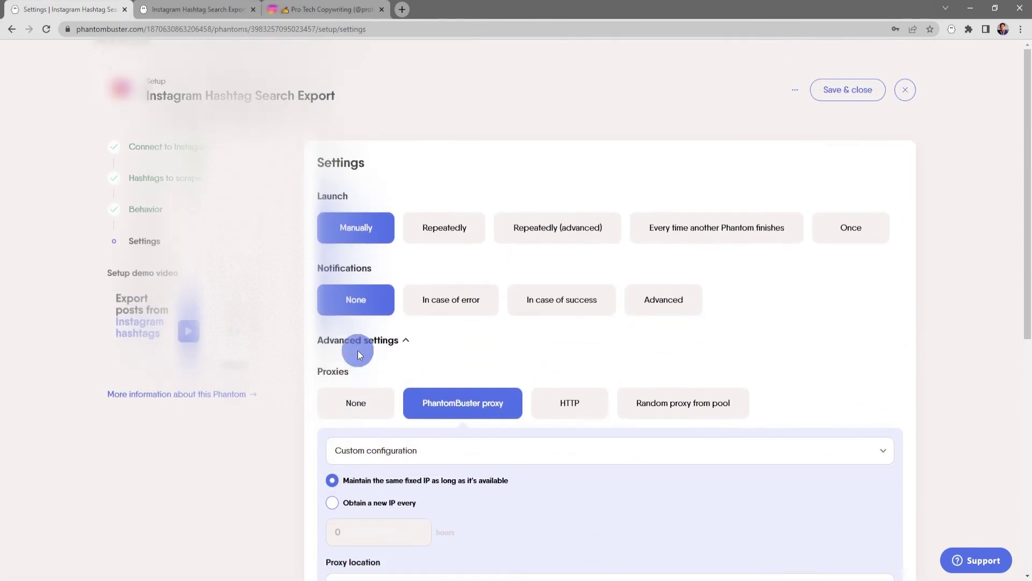
{"action": "left_click", "coordinate": [368, 345]}
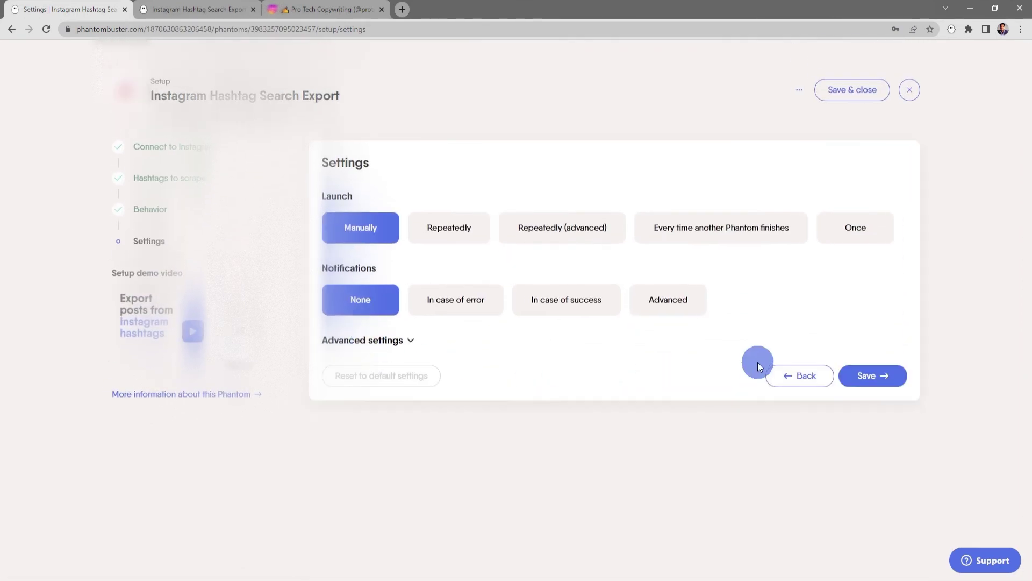
{"action": "left_click", "coordinate": [874, 375]}
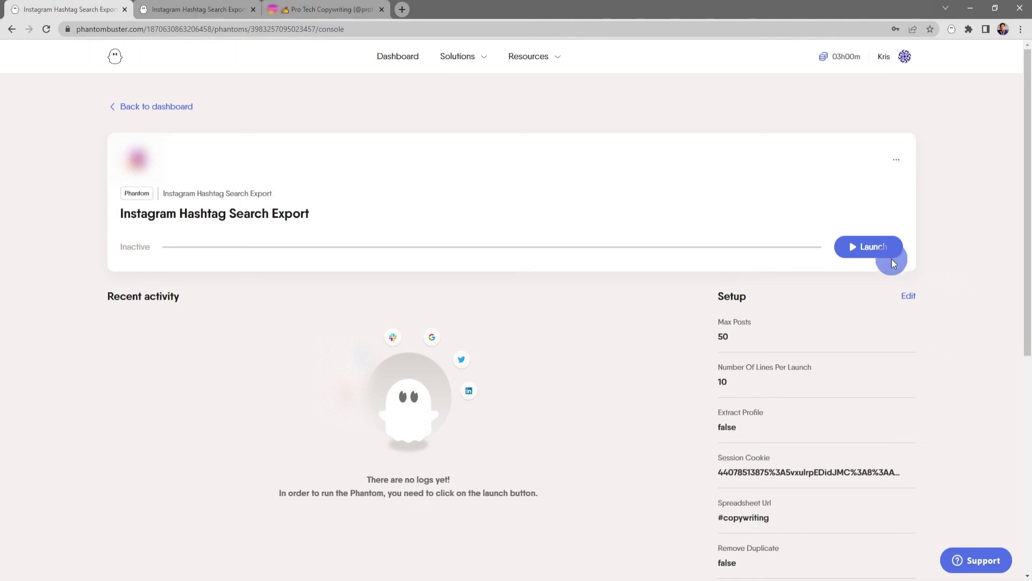
Launch the phantom; it finishes in 33s with 50 posts in result.csv and result.json
{"action": "left_click", "coordinate": [879, 248]}
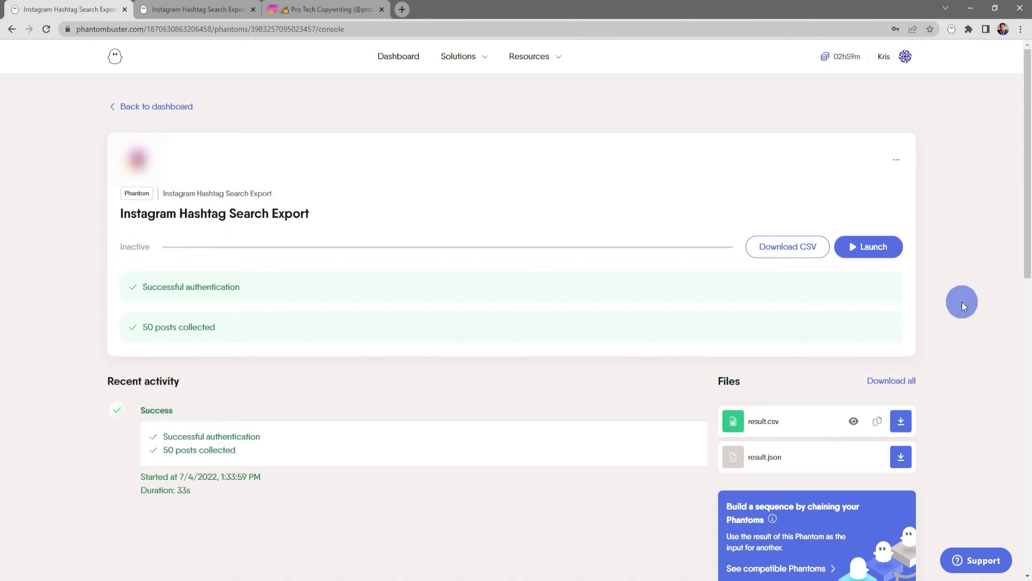
Preview result.csv and scroll the table sideways to see more columns of the 50 posts
{"action": "left_click", "coordinate": [854, 422]}
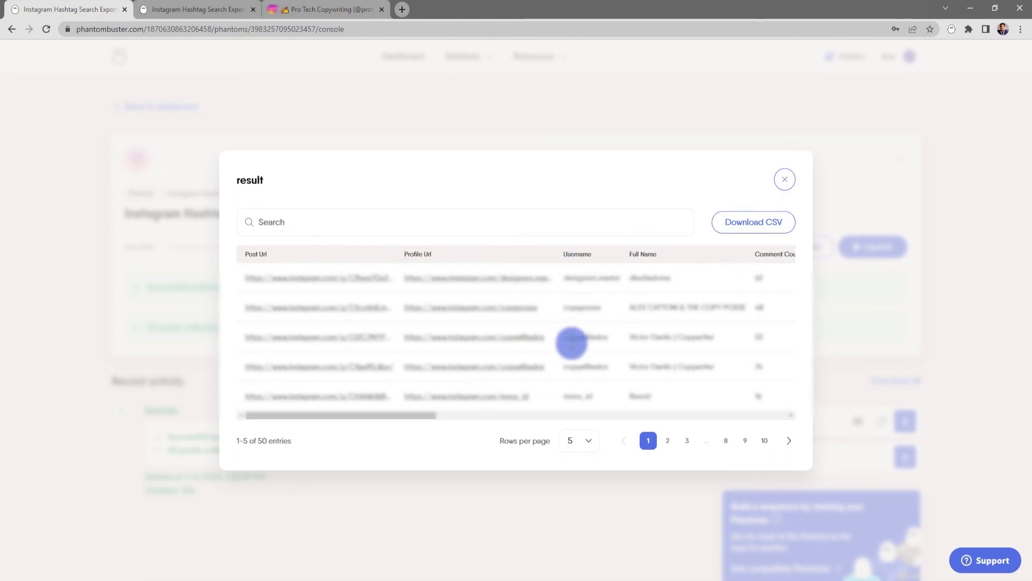
{"action": "mouse_move", "coordinate": [413, 417]}
{"action": "left_mouse_down"}
{"action": "mouse_move", "coordinate": [540, 414]}
{"action": "mouse_move", "coordinate": [396, 415]}
{"action": "left_mouse_up"}
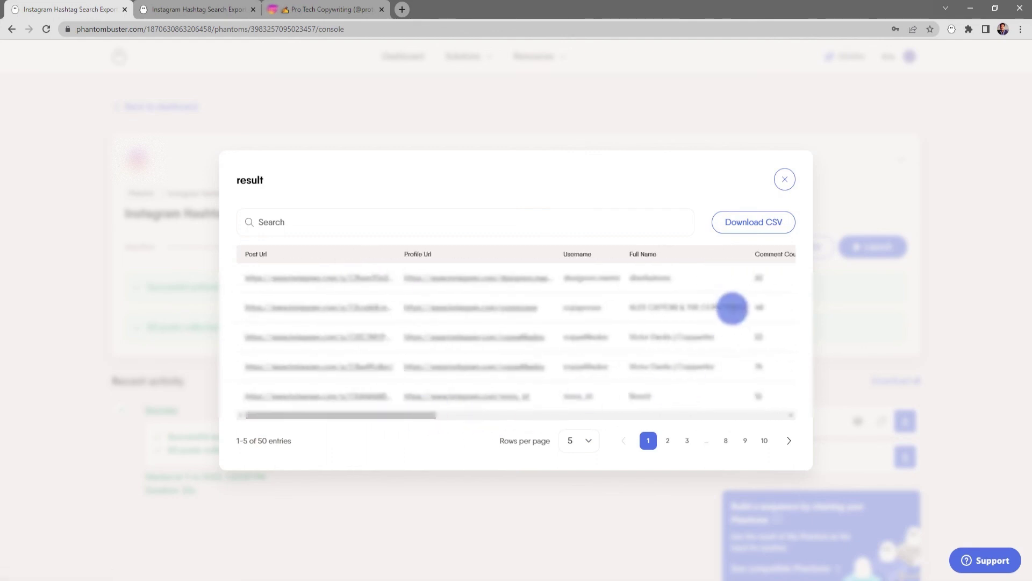